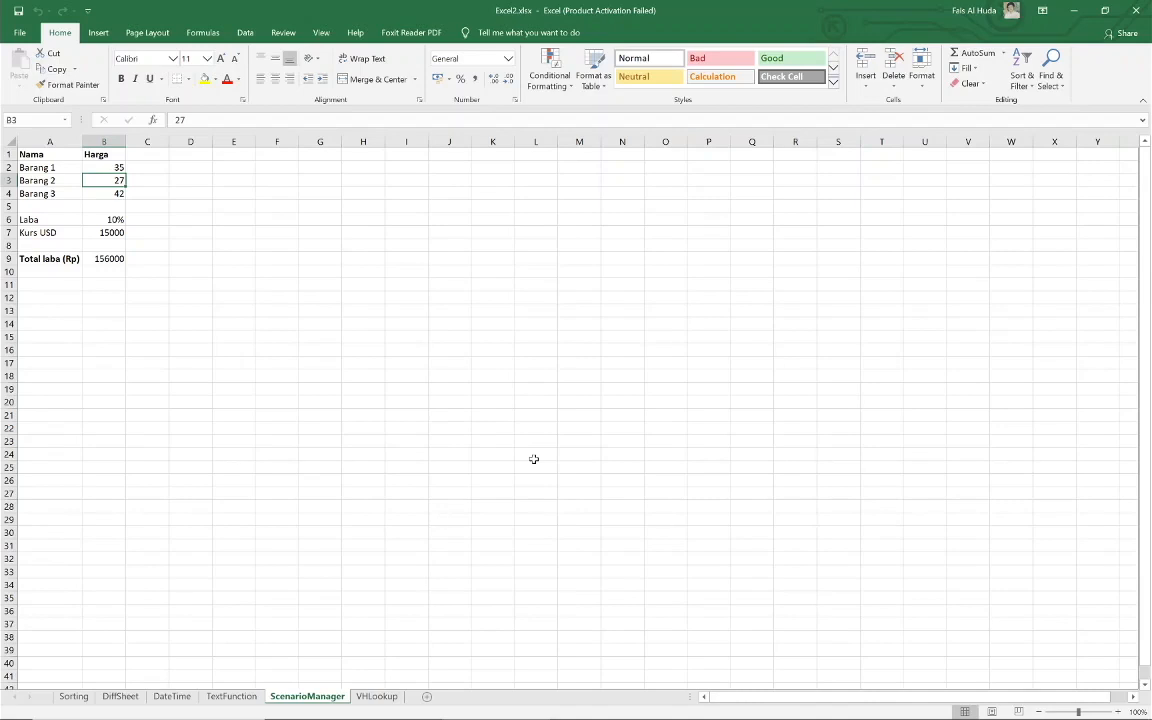
# Step: Examine the item prices, profit percentage, USD rate and the total profit formula in column B
pyautogui.press('Down')
pyautogui.press('Down')
pyautogui.press('Down')
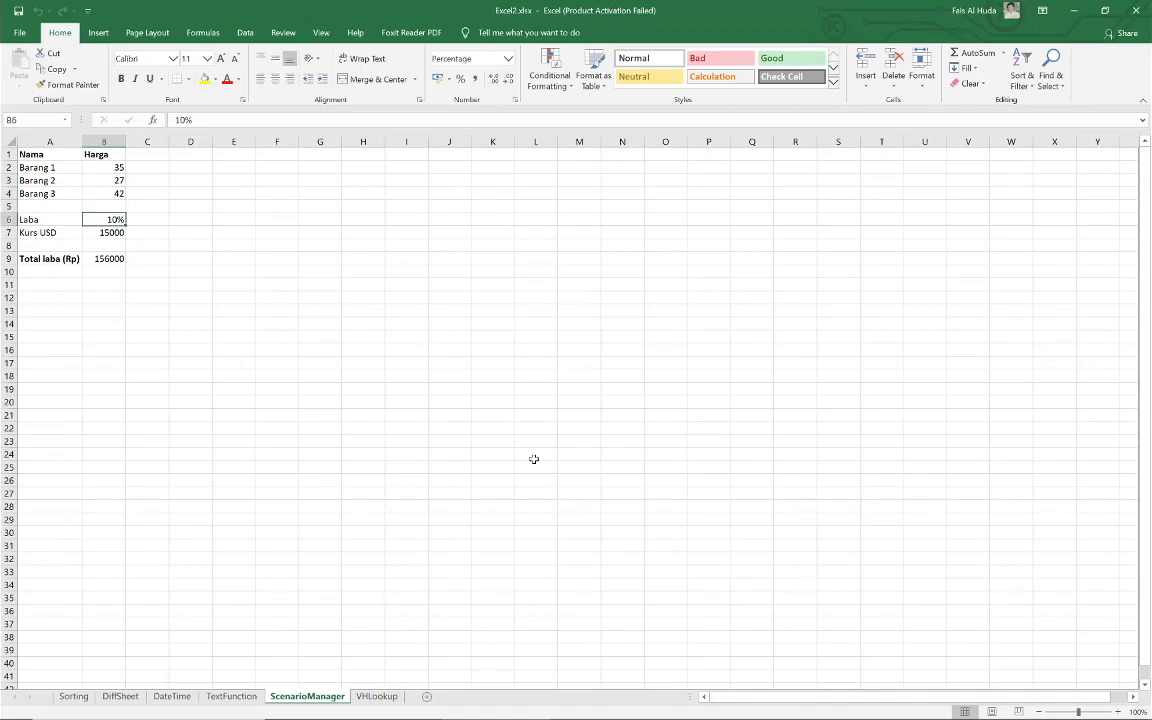
pyautogui.press('Down')
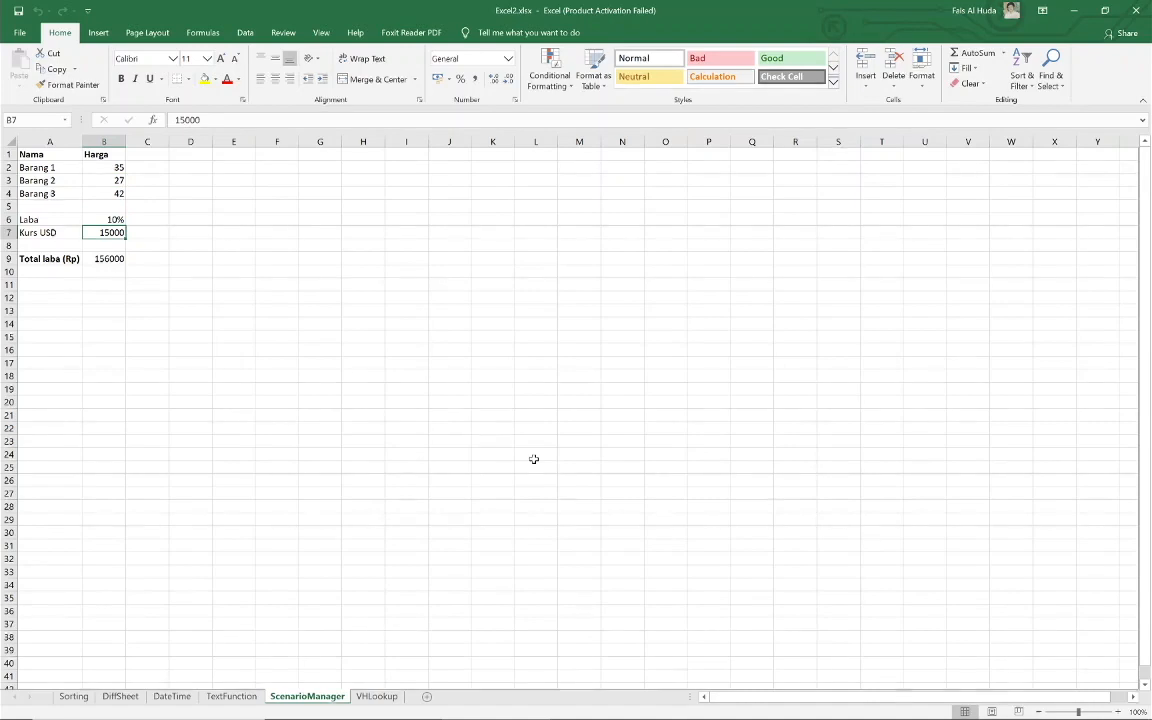
pyautogui.press('Up')
pyautogui.press('Up')
pyautogui.press('Up')
pyautogui.press('Up')
pyautogui.press('Up')
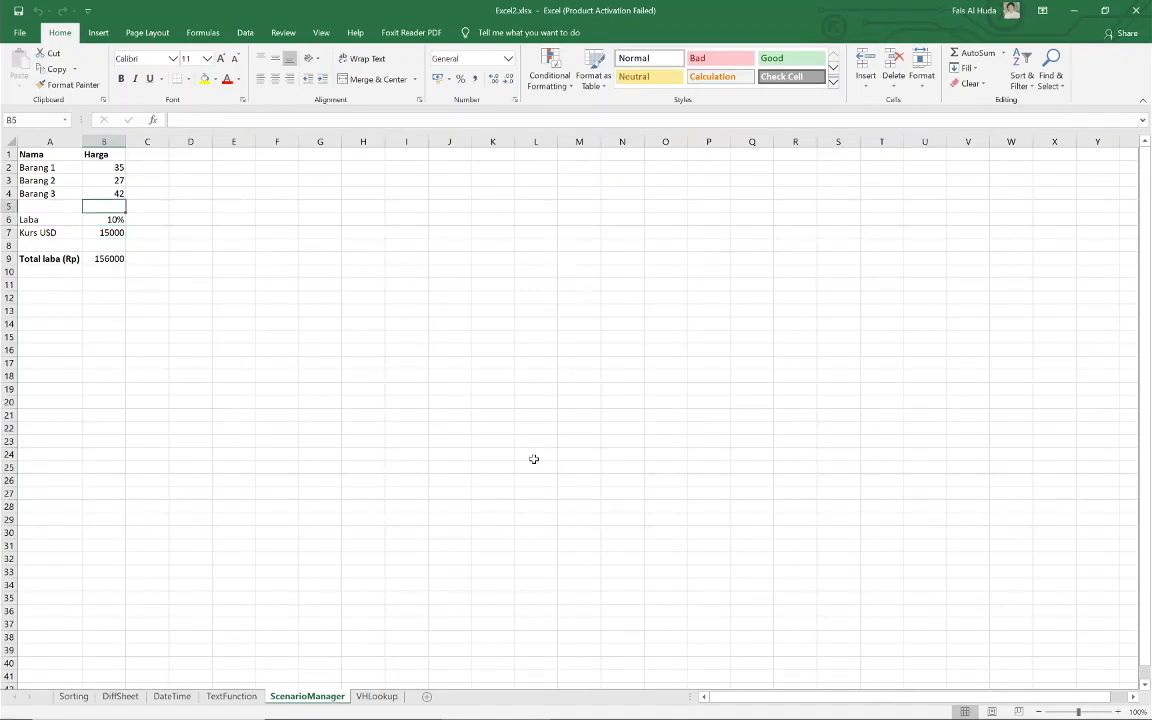
pyautogui.press('Down')
pyautogui.press('Down')
pyautogui.press('Down')
pyautogui.press('Up')
pyautogui.press('Up')
pyautogui.press('Up')
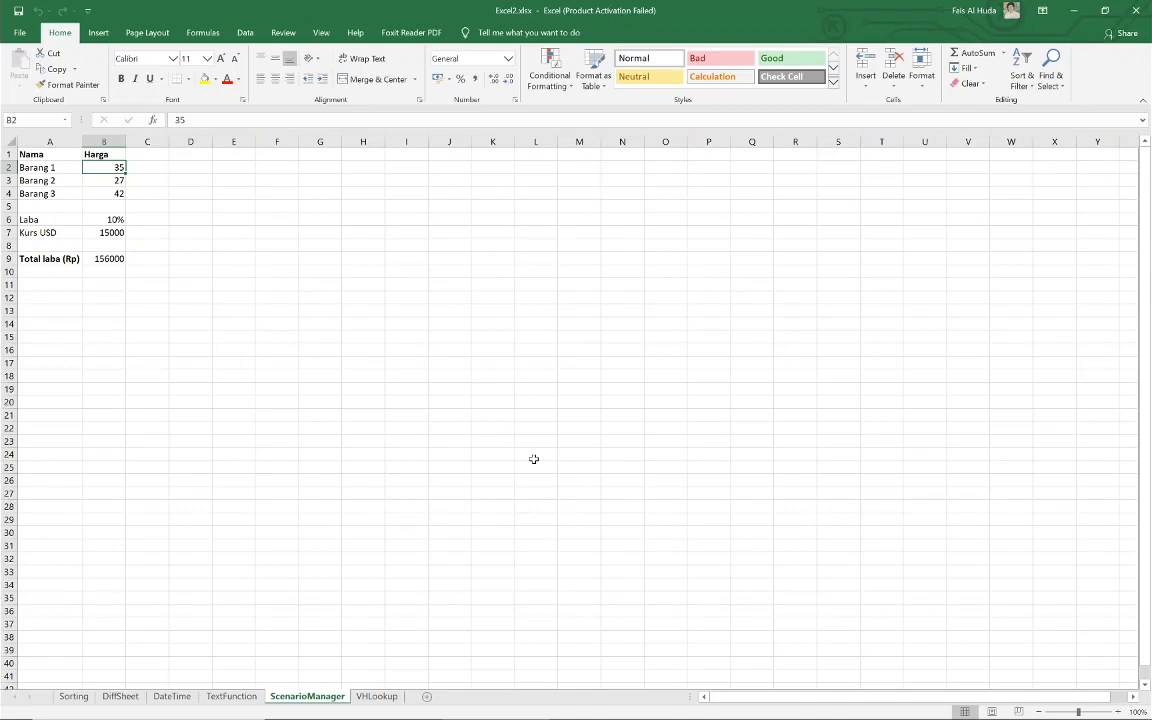
pyautogui.press('Down')
pyautogui.press('Down')
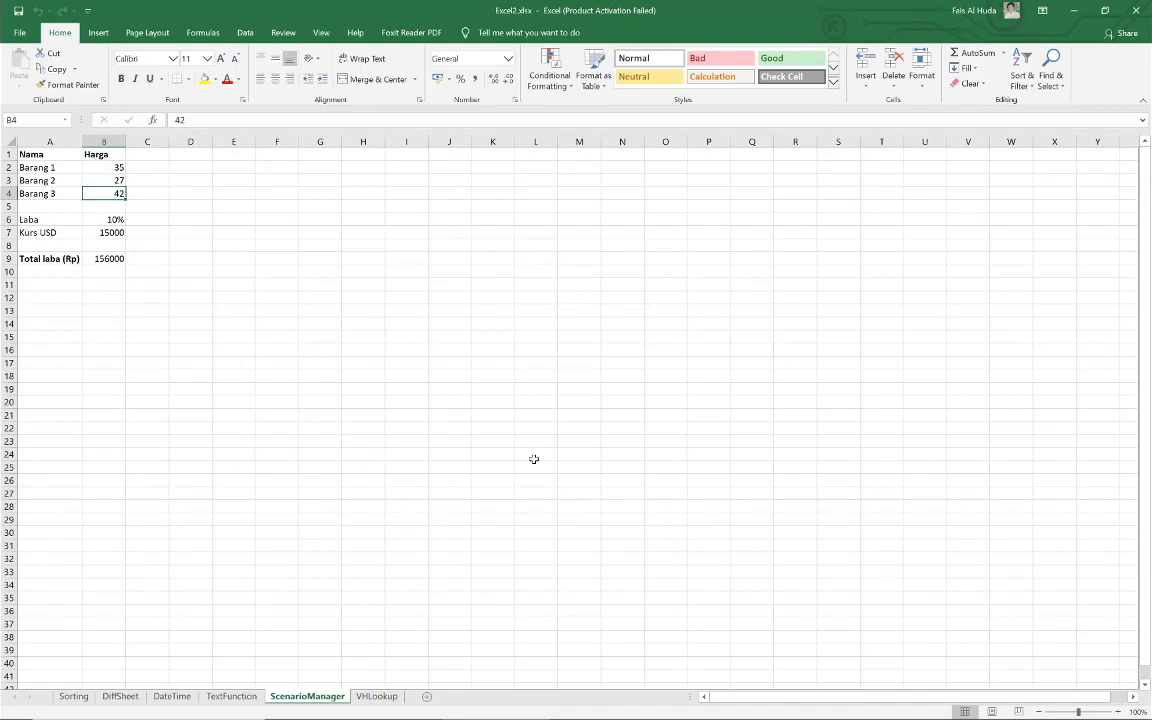
pyautogui.press('Down')
pyautogui.press('Down')
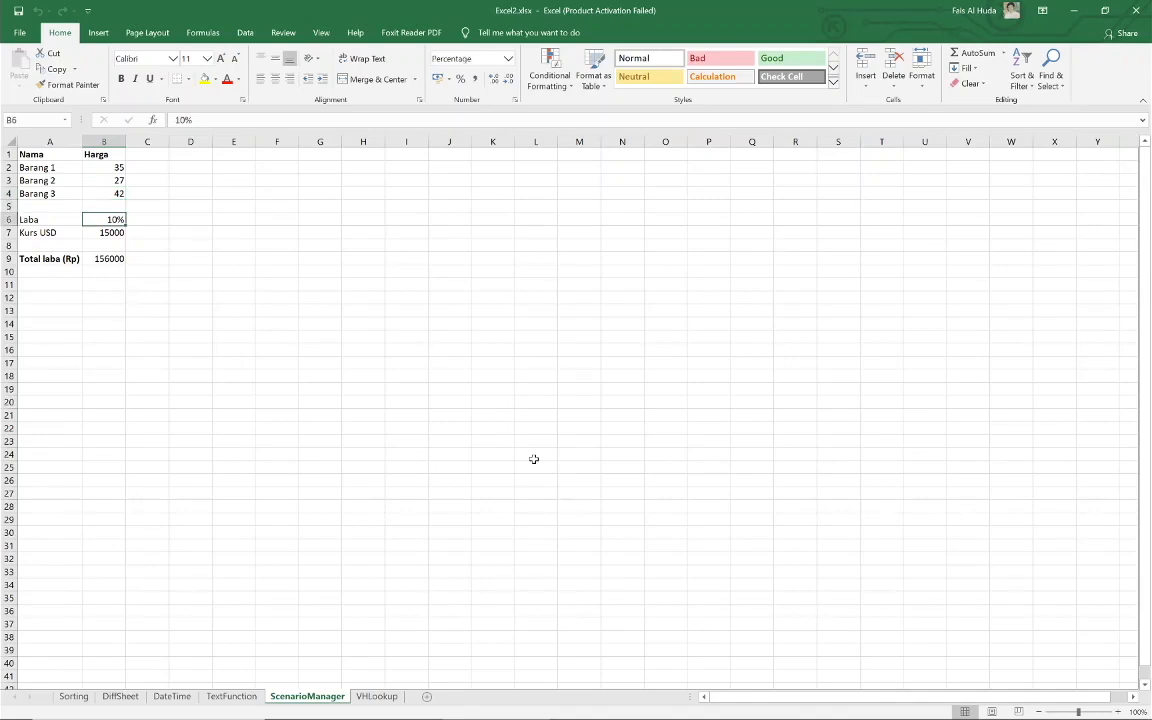
pyautogui.press('Up')
pyautogui.press('Up')
pyautogui.press('Up')
pyautogui.press('Up')
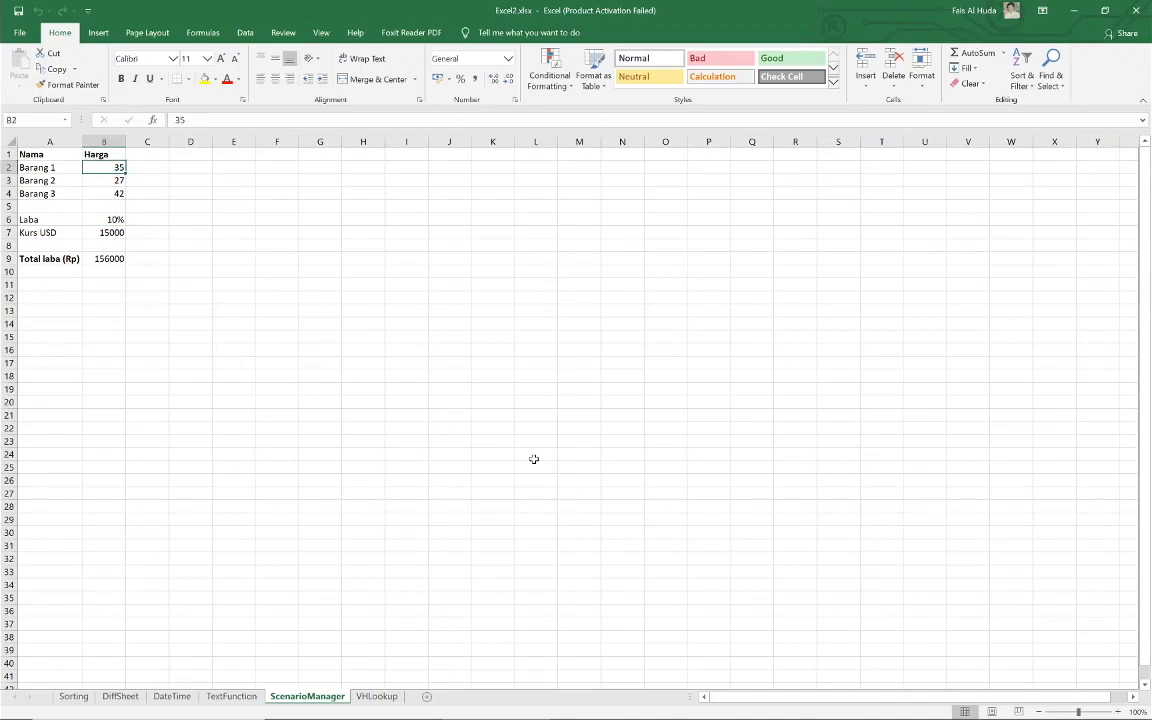
pyautogui.press('Down')
pyautogui.press('Down')
pyautogui.press('Down')
pyautogui.press('Down')
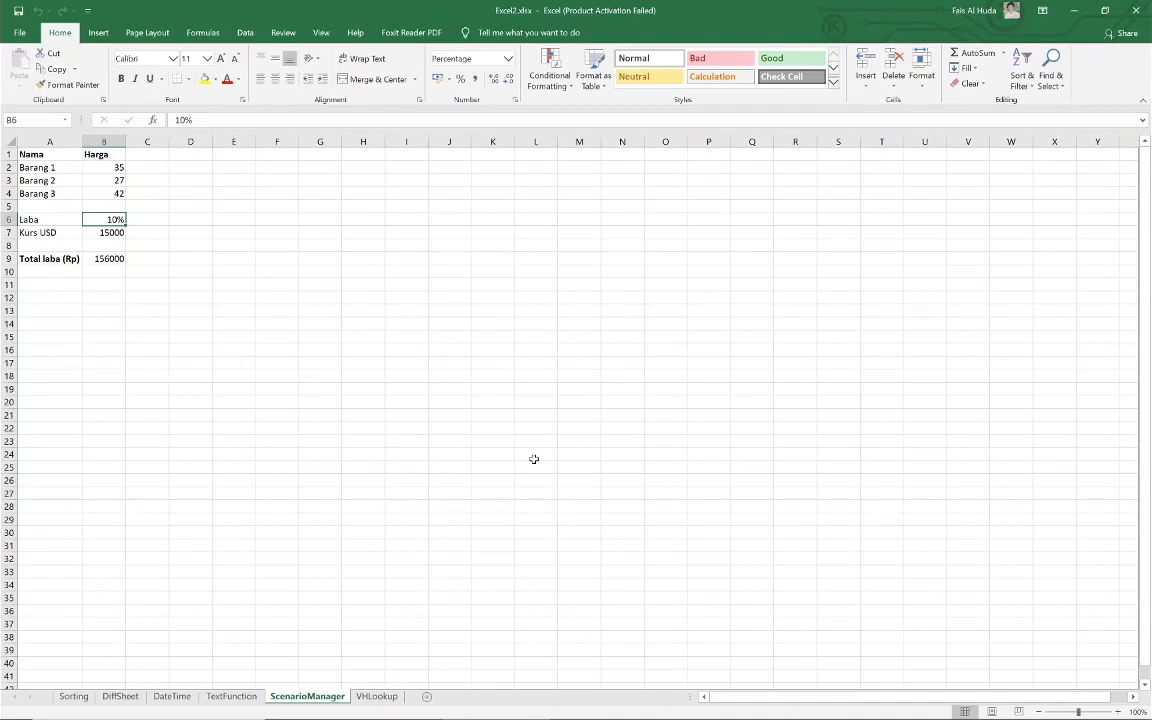
pyautogui.press('Down')
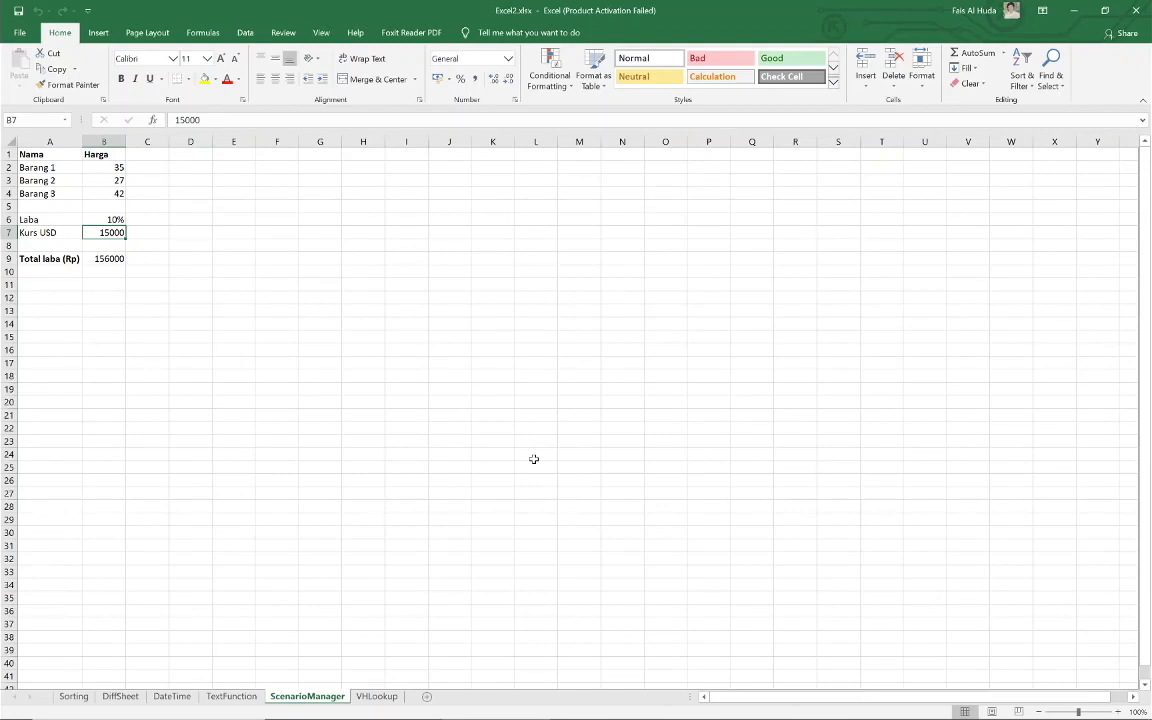
pyautogui.press('Down')
pyautogui.press('Down')
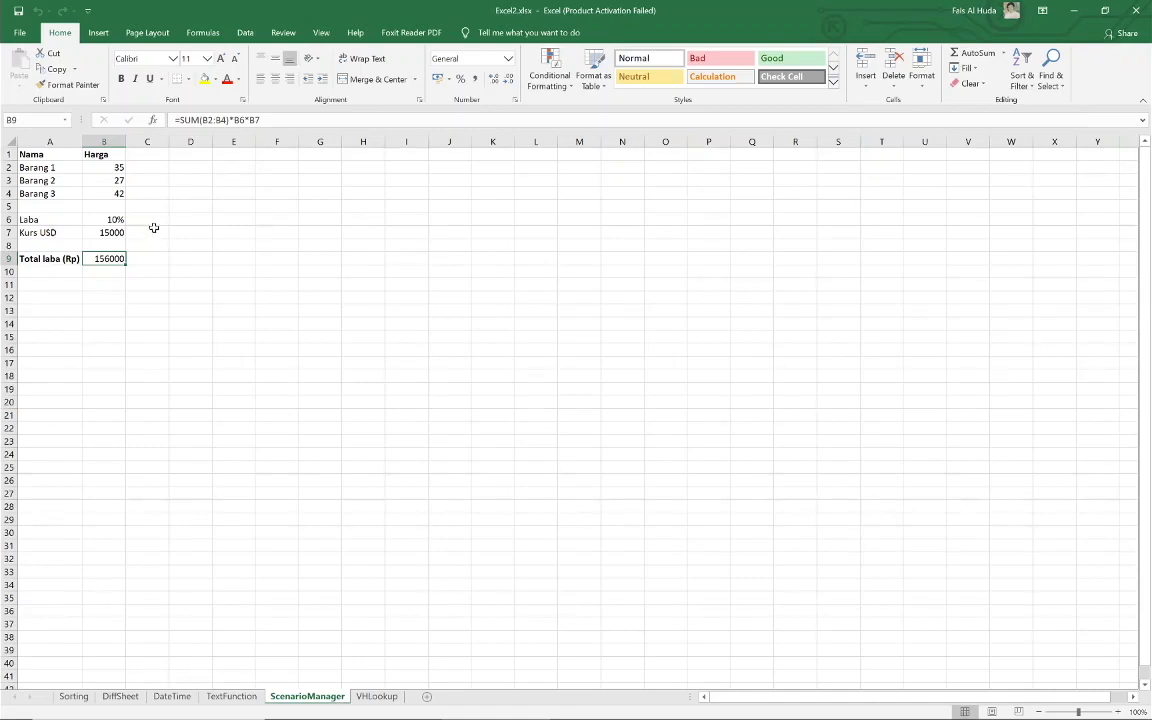
# Step: Add a Scenario Manager scenario named "scenario 1" with B6:B7 as its changing cells
pyautogui.click(246, 33)
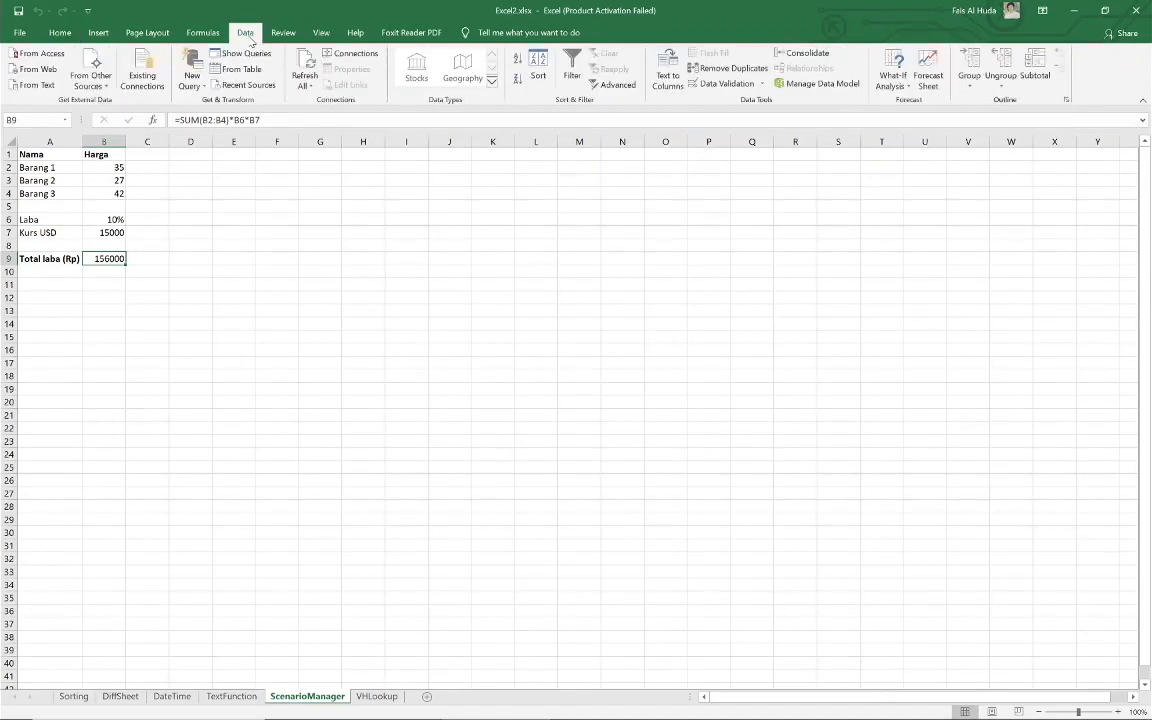
pyautogui.click(903, 88)
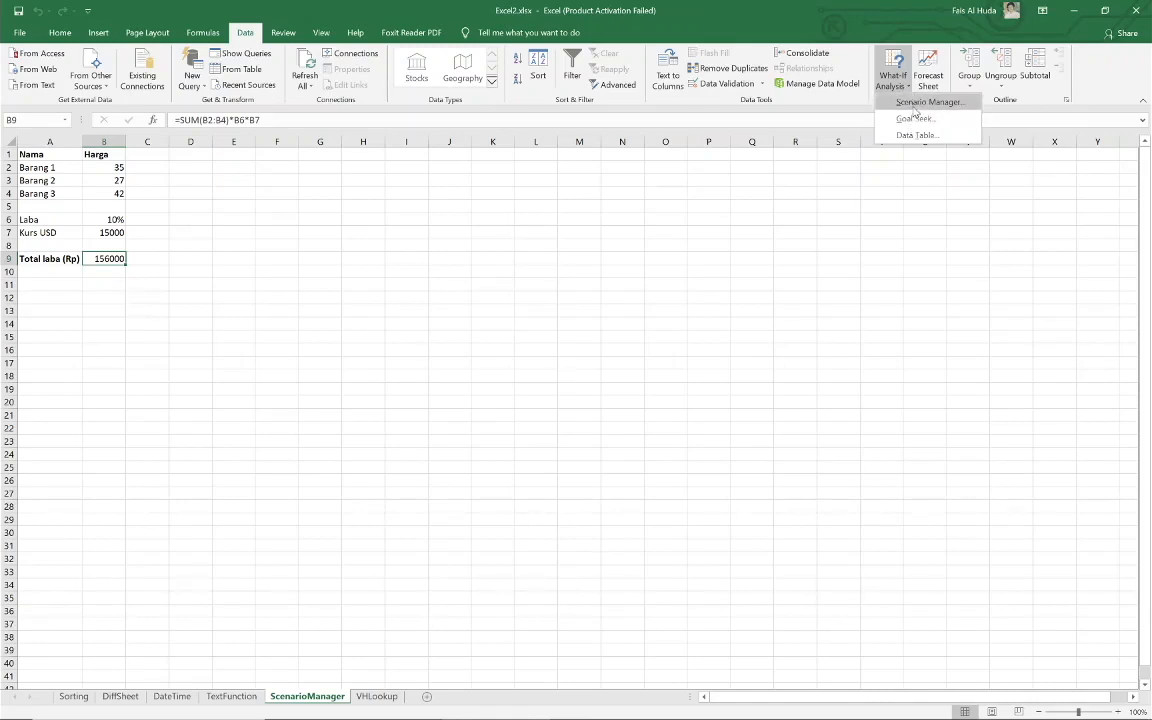
pyautogui.click(913, 104)
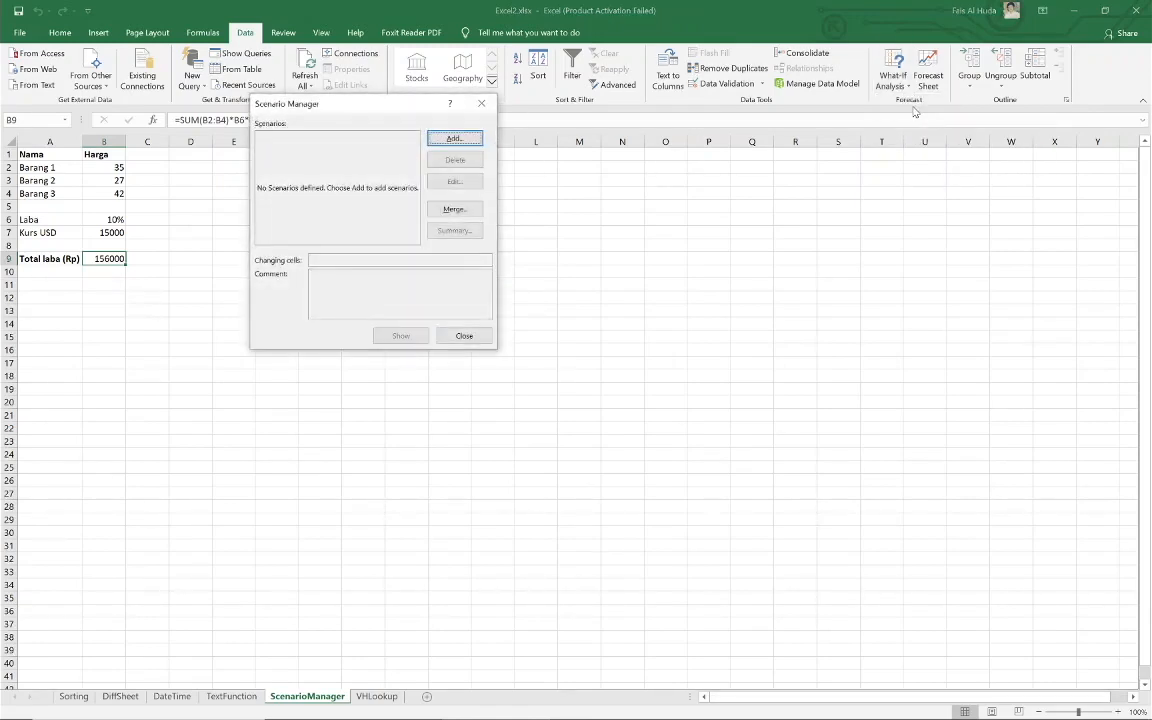
pyautogui.moveTo(355, 107); pyautogui.dragTo(467, 175)
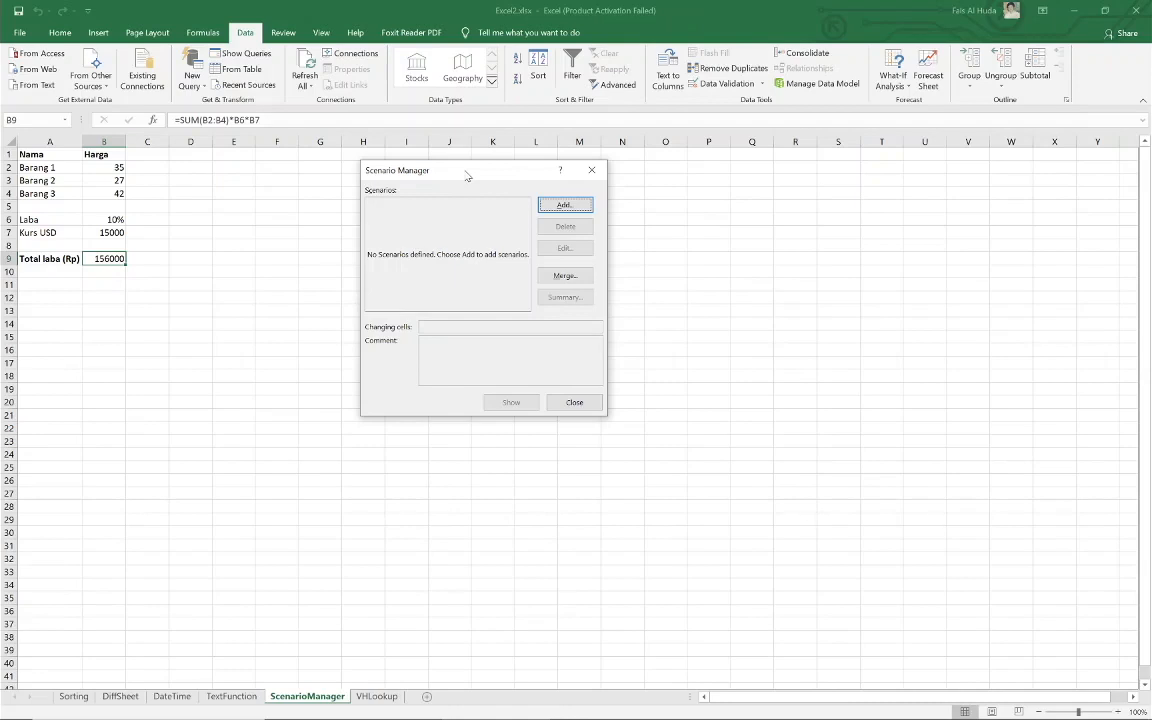
pyautogui.click(552, 208)
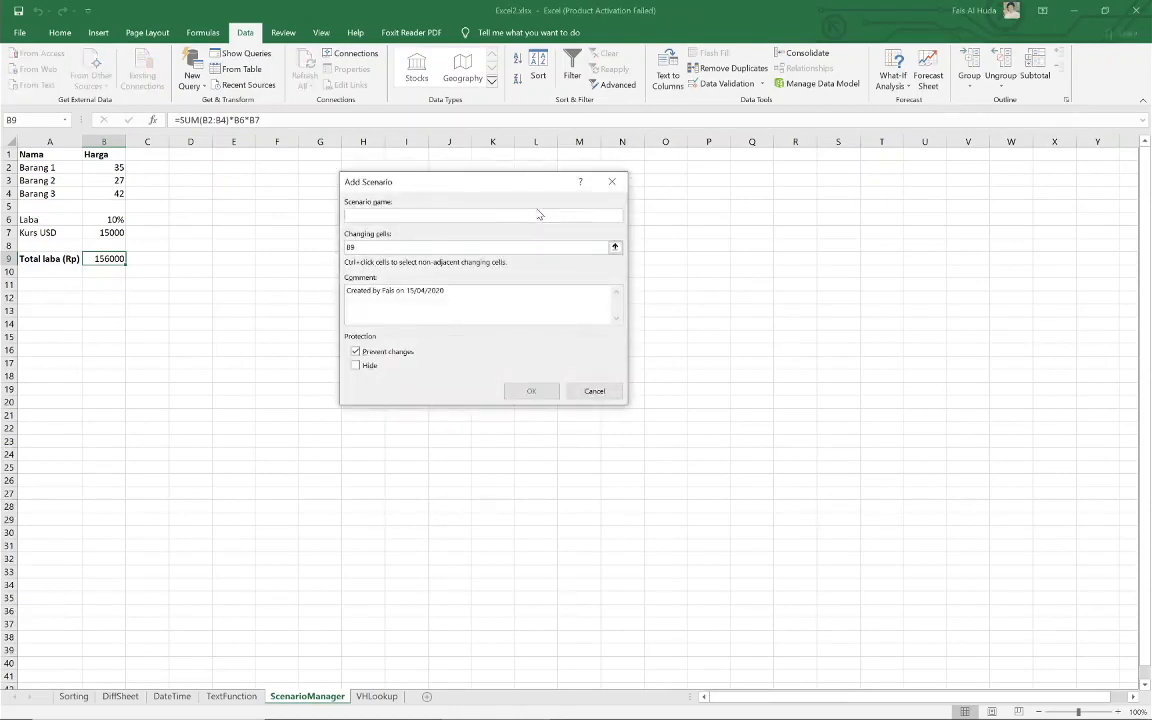
pyautogui.write('scenario 1')
pyautogui.press('Tab')
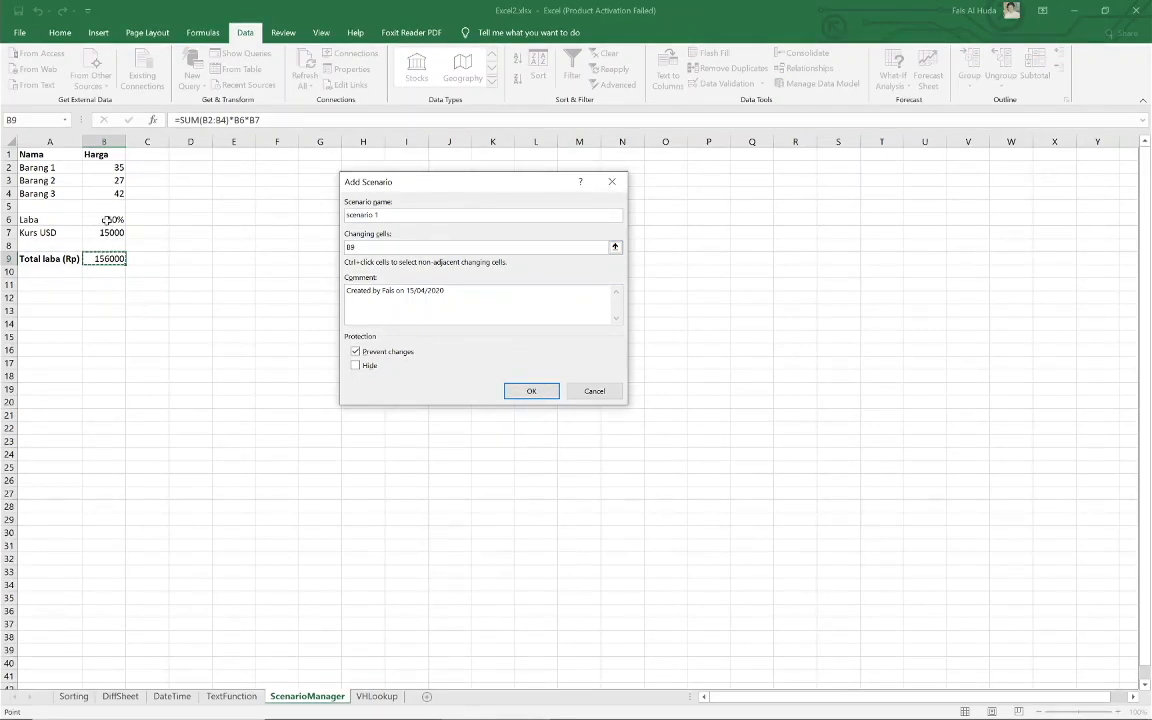
pyautogui.moveTo(107, 219); pyautogui.dragTo(107, 232)
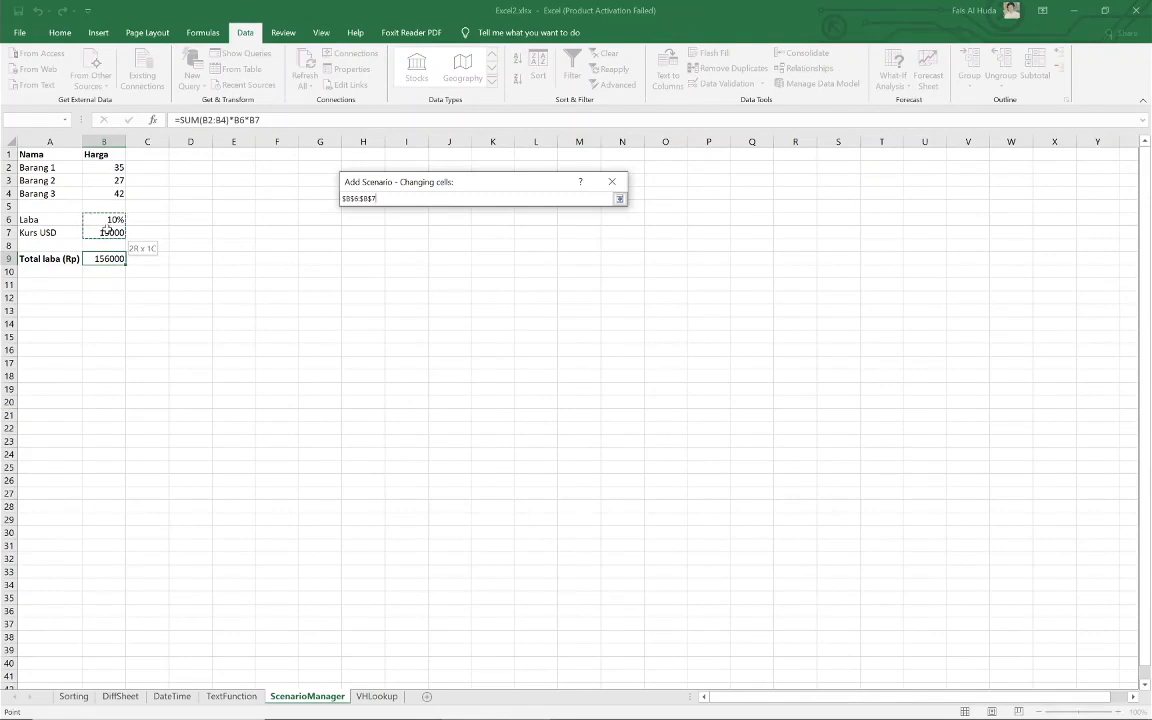
pyautogui.press('Return')
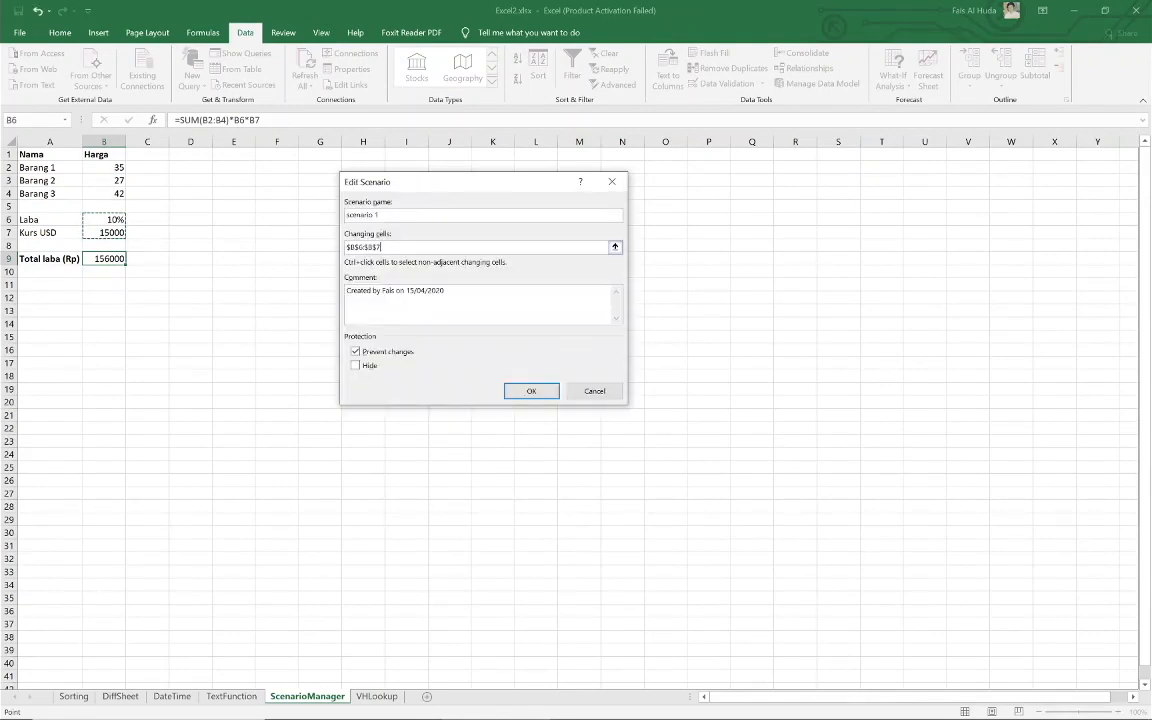
pyautogui.click(524, 394)
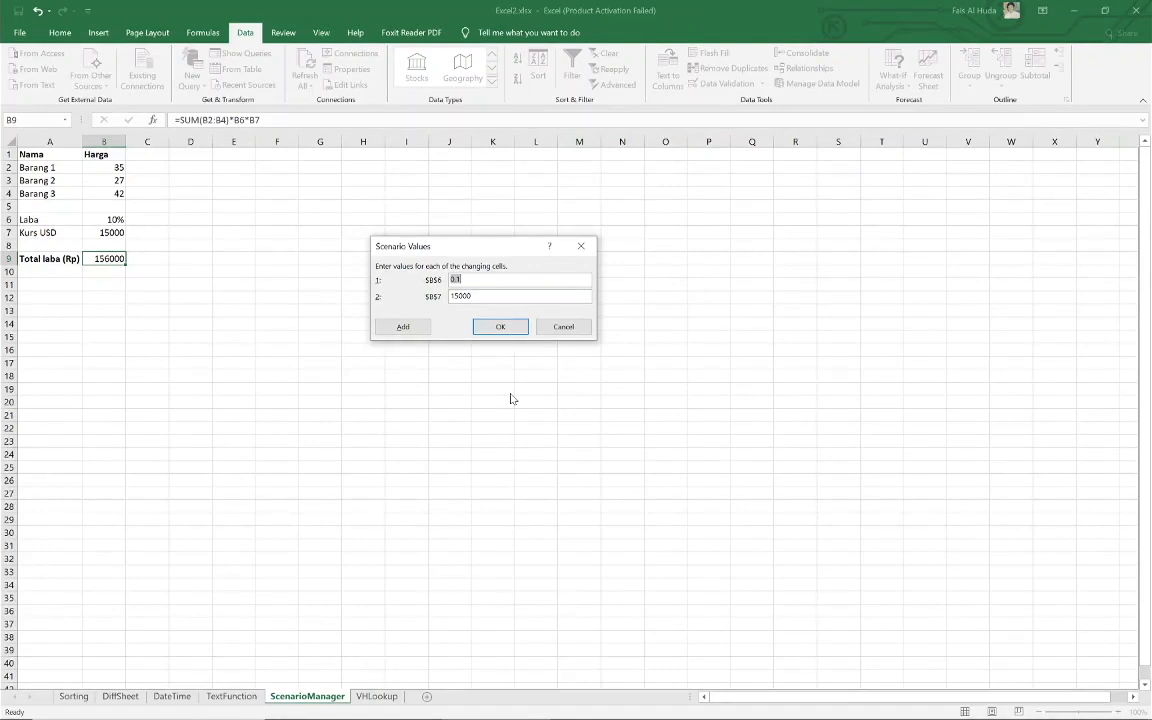
# Step: Set the scenario 1 values to 0.08 for B6 and 17000 for B7
pyautogui.press('Right')
pyautogui.press('BackSpace')
pyautogui.write('08')
pyautogui.write('7')
pyautogui.click(502, 327)
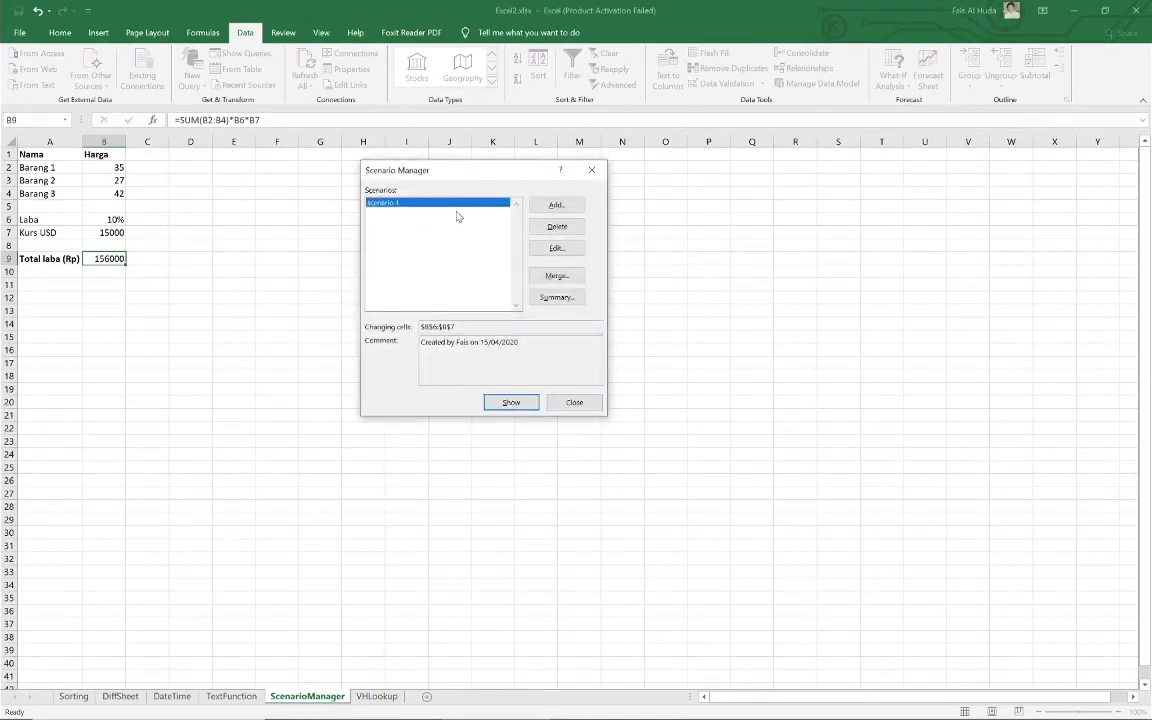
# Step: Add "scenario 2" for the same changing cells, with 0.09 for B6 and 14000 for B7
pyautogui.click(557, 205)
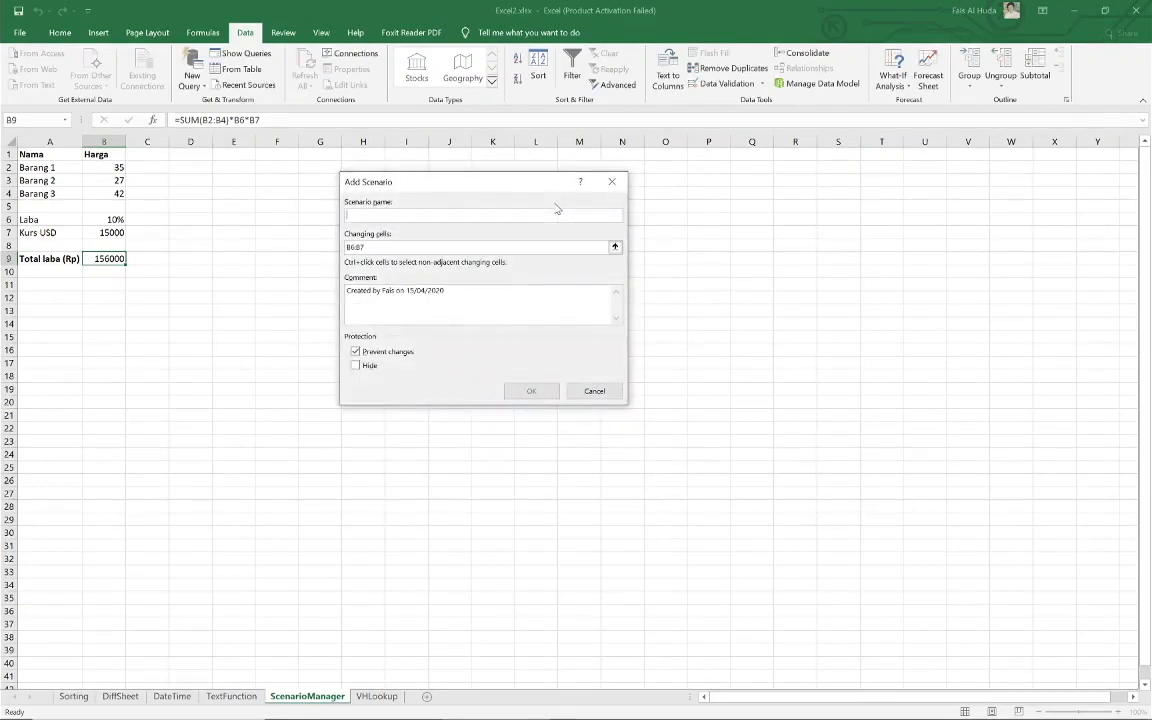
pyautogui.write('scenario 2')
pyautogui.click(529, 391)
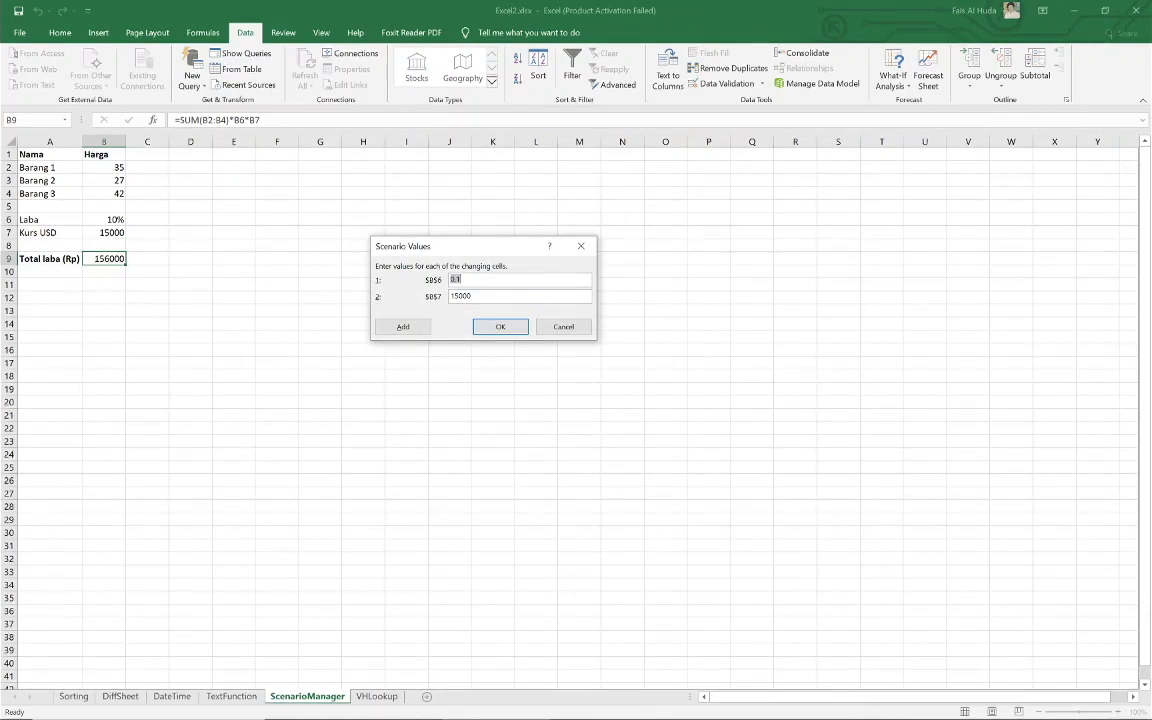
pyautogui.click(462, 280)
pyautogui.press('BackSpace')
pyautogui.write('05')
pyautogui.press('BackSpace')
pyautogui.write('4')
pyautogui.click(503, 327)
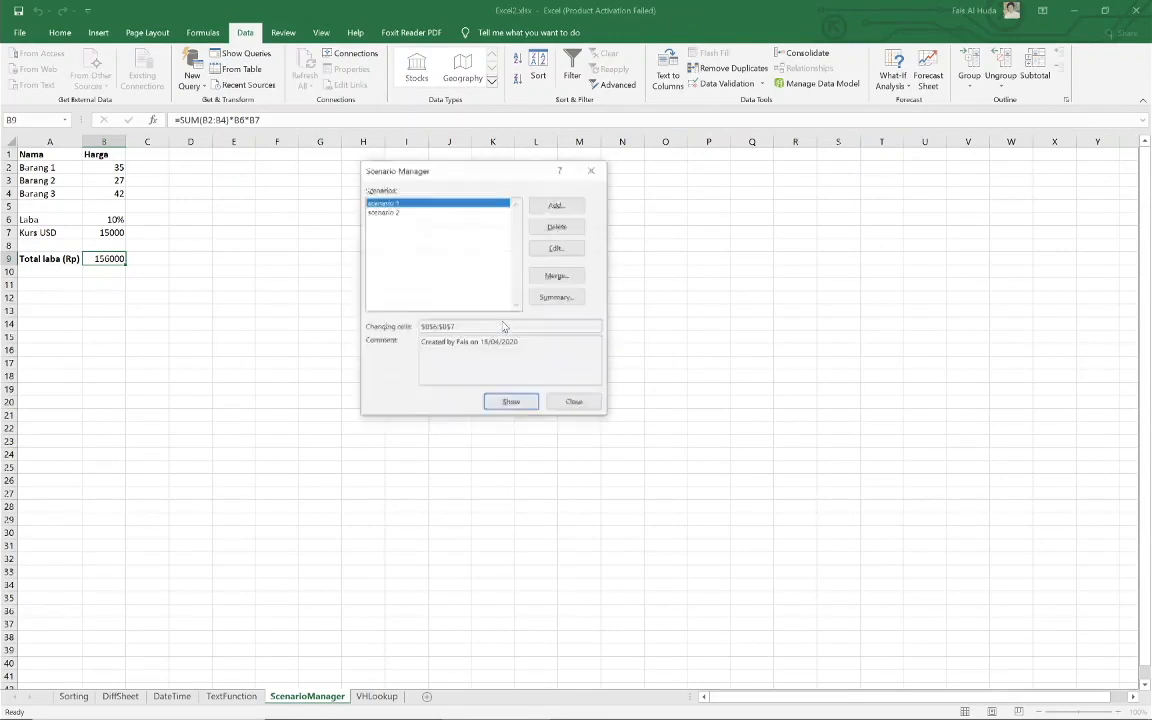
# Step: Add "scenario 3" for the same changing cells, with 0.12 for B6 and 13000 for B7
pyautogui.click(564, 207)
pyautogui.write('sc')
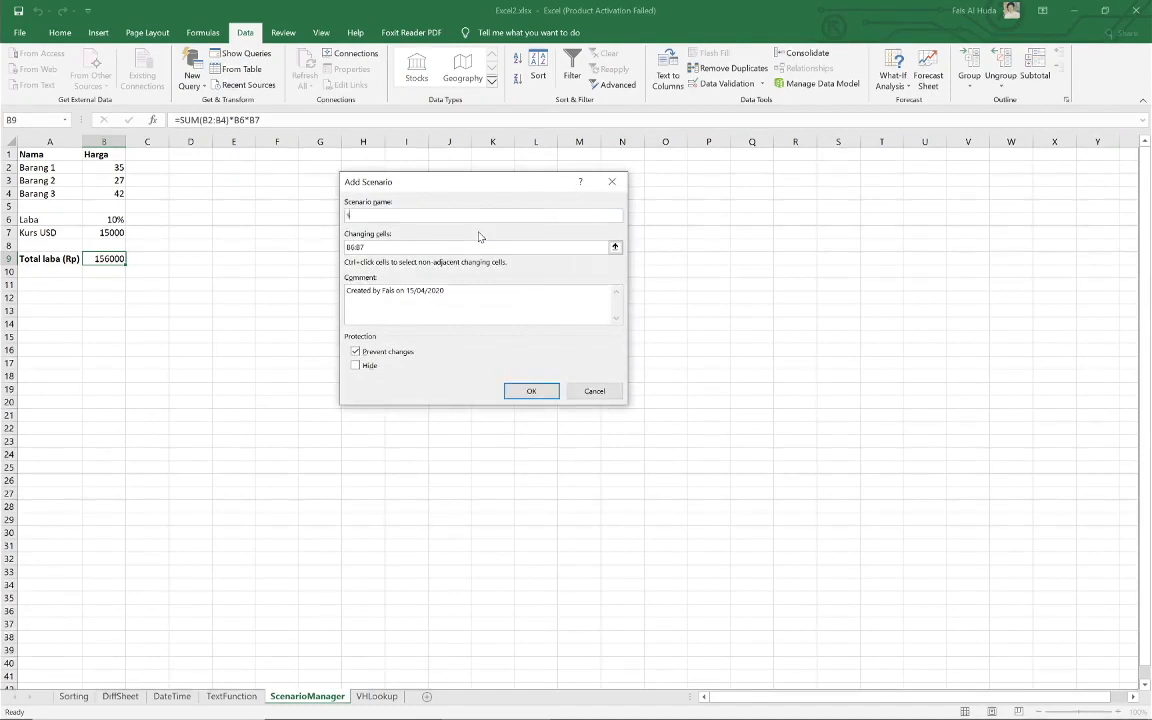
pyautogui.write('enario 3')
pyautogui.click(511, 394)
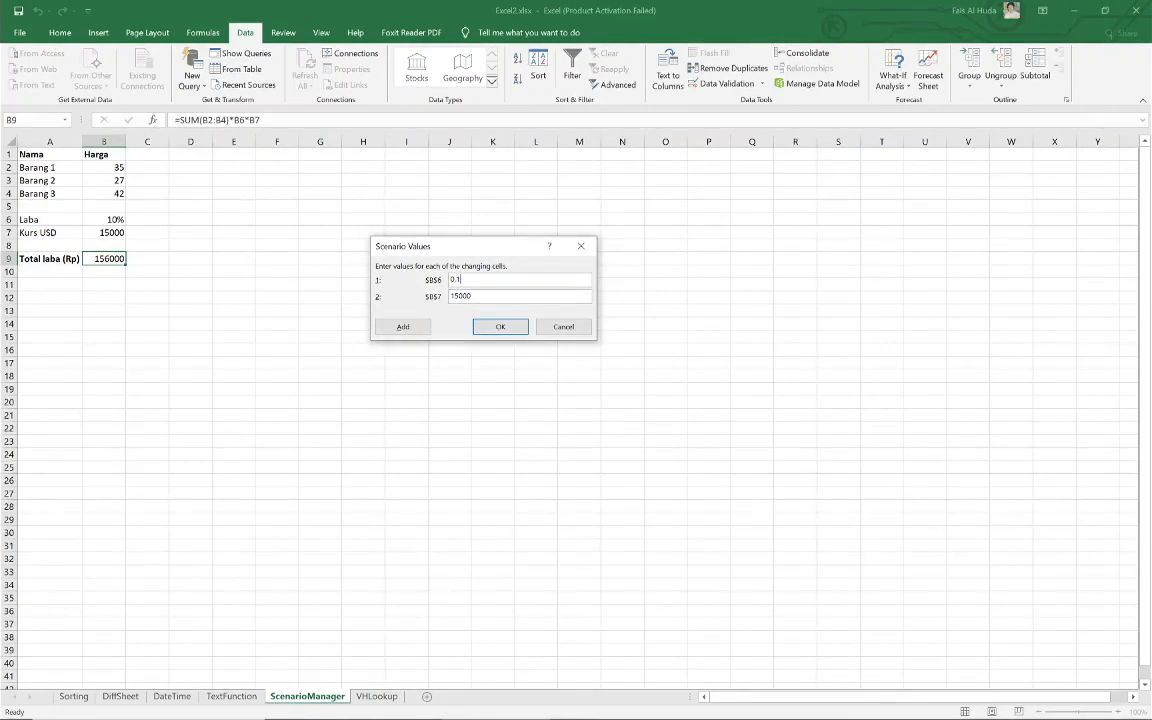
pyautogui.write('2')
pyautogui.click(501, 327)
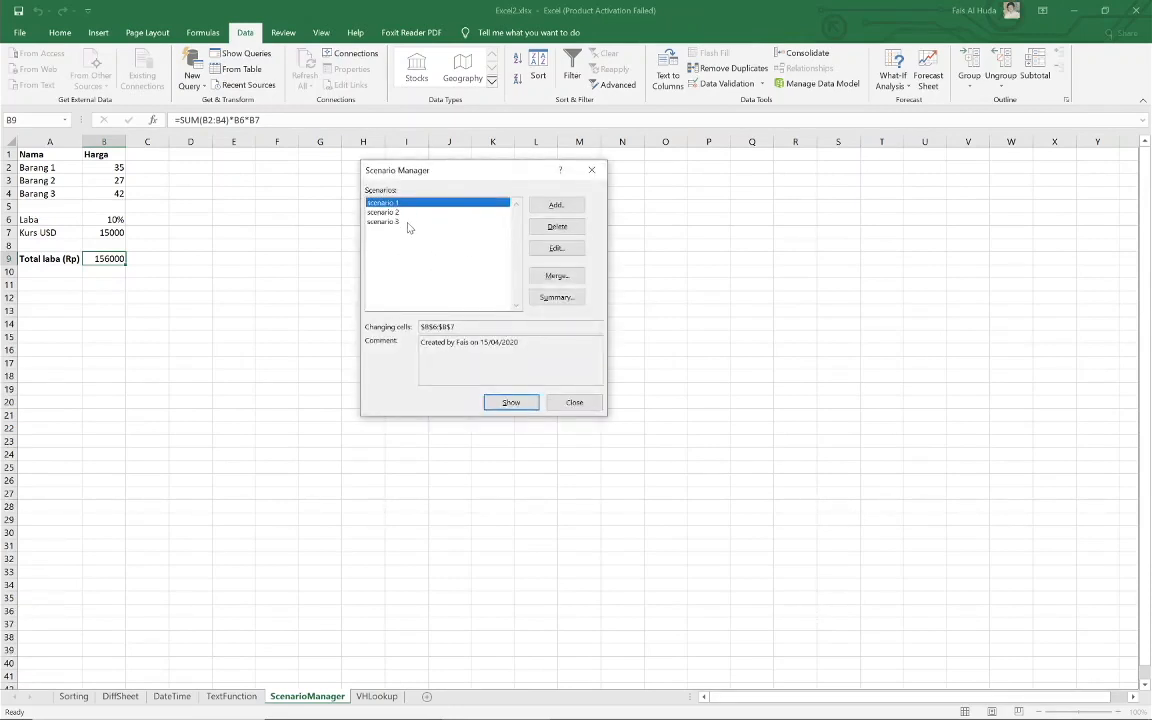
# Step: Generate a Scenario summary report of the three scenarios with B9 as the result cell
pyautogui.press('Down')
pyautogui.press('Down')
pyautogui.press('Up')
pyautogui.press('Up')
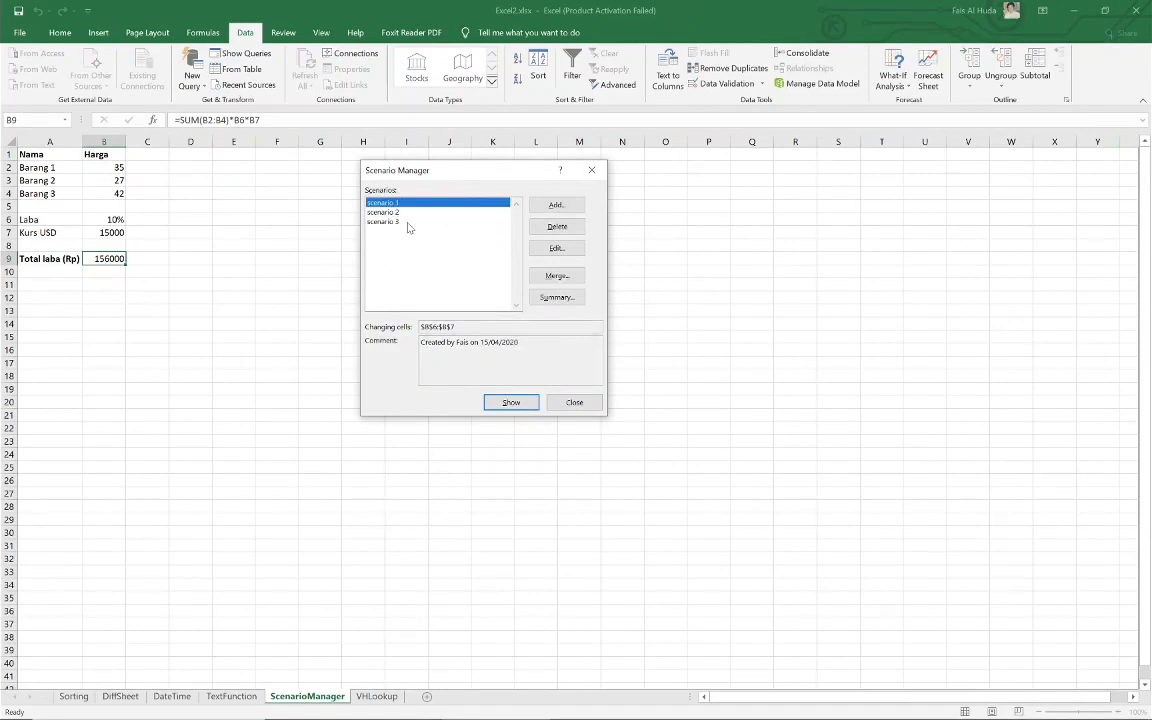
pyautogui.click(548, 299)
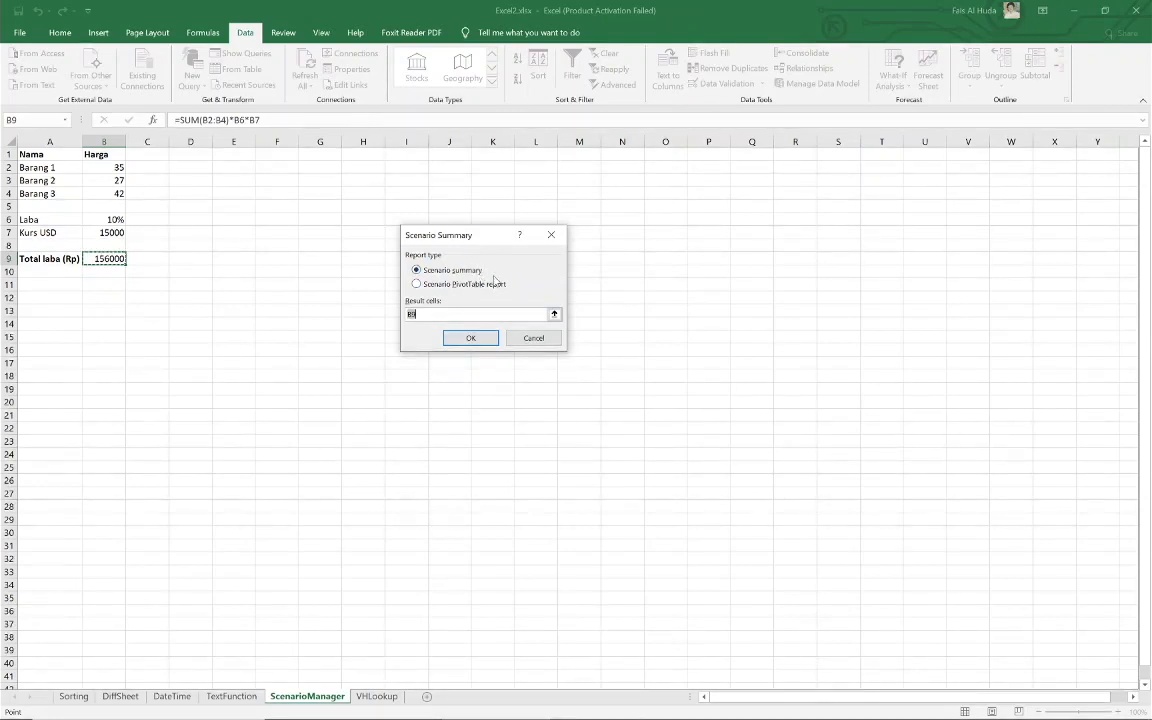
pyautogui.click(469, 338)
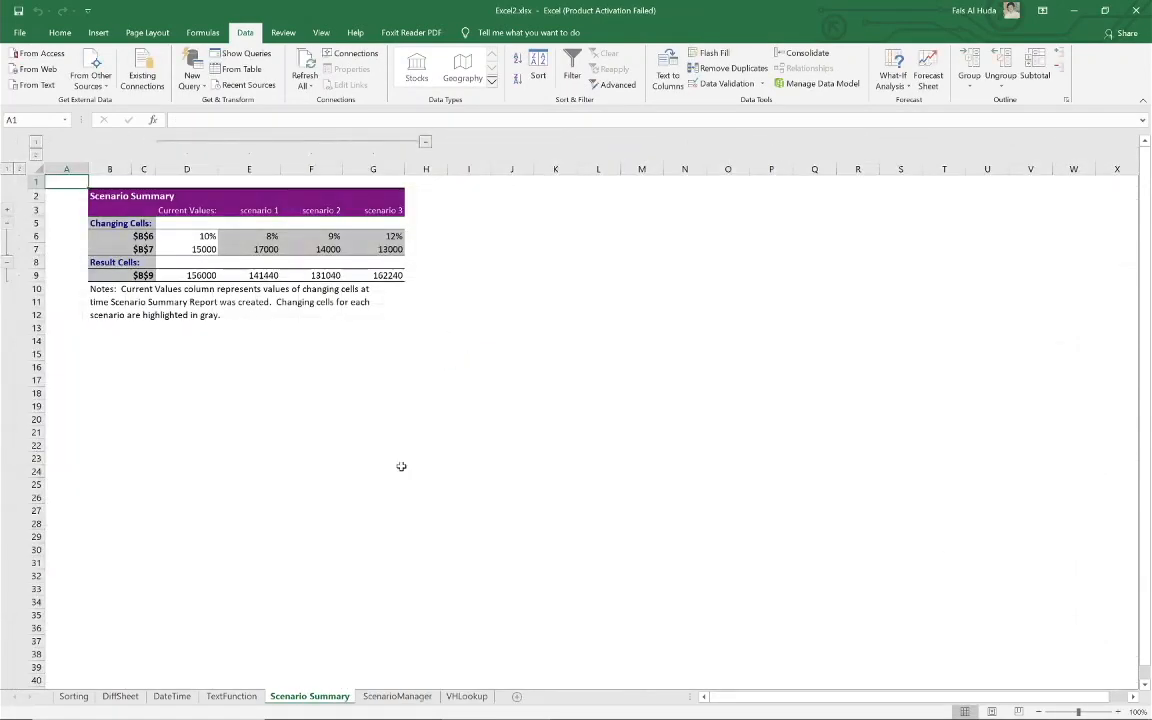